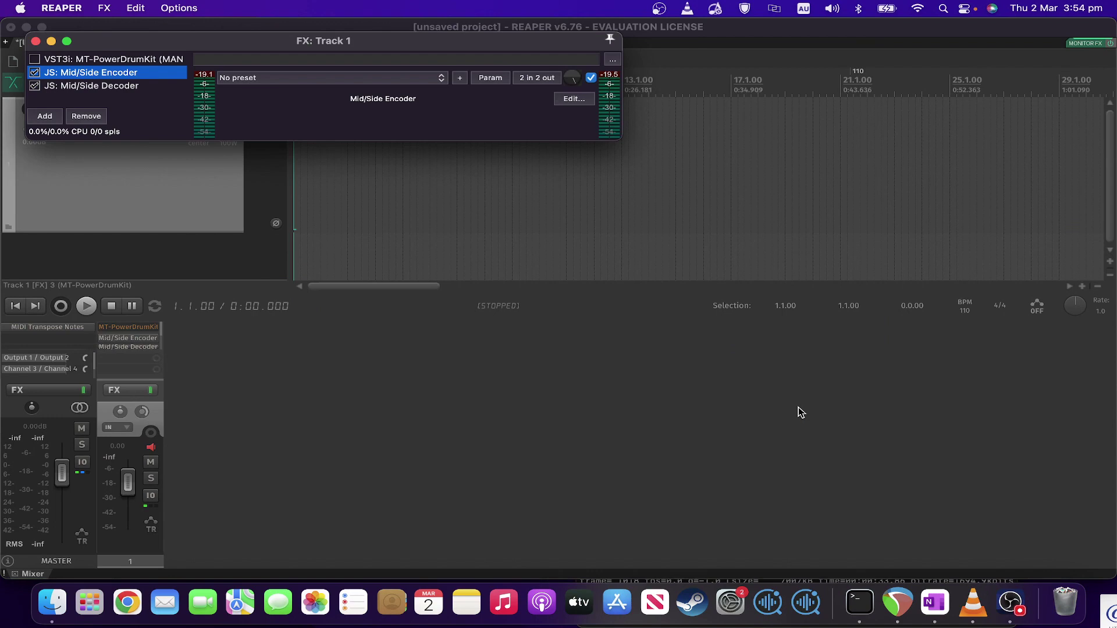
# - Examine the Mid/Side Encoder and Mid/Side Decoder in Track 1's effect chain and compare their available controls
pyautogui.press('Down')
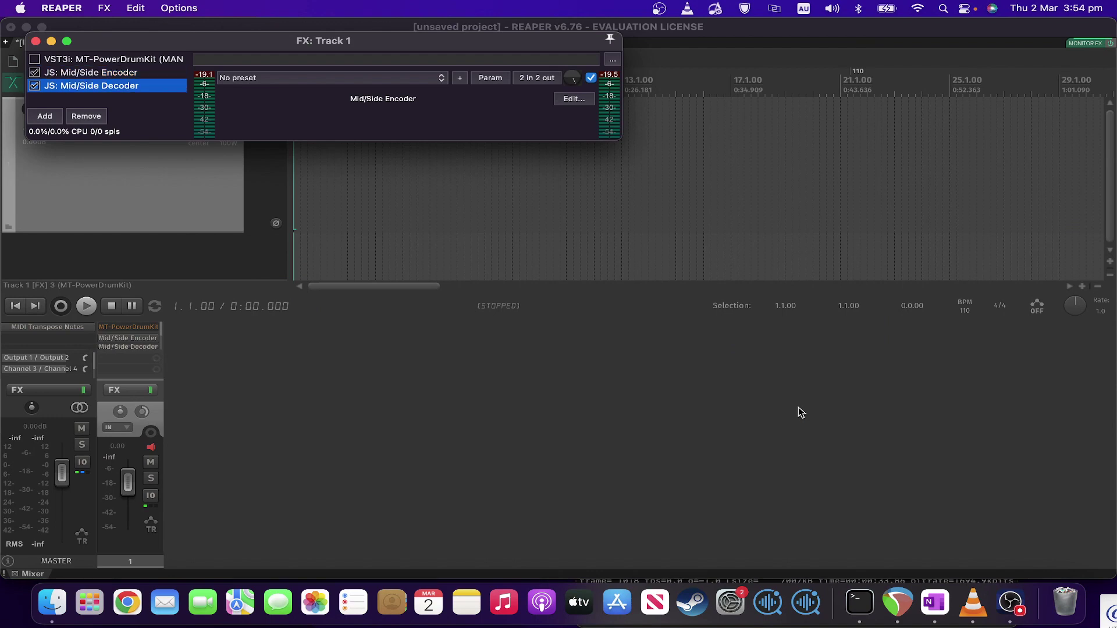
pyautogui.press('Up')
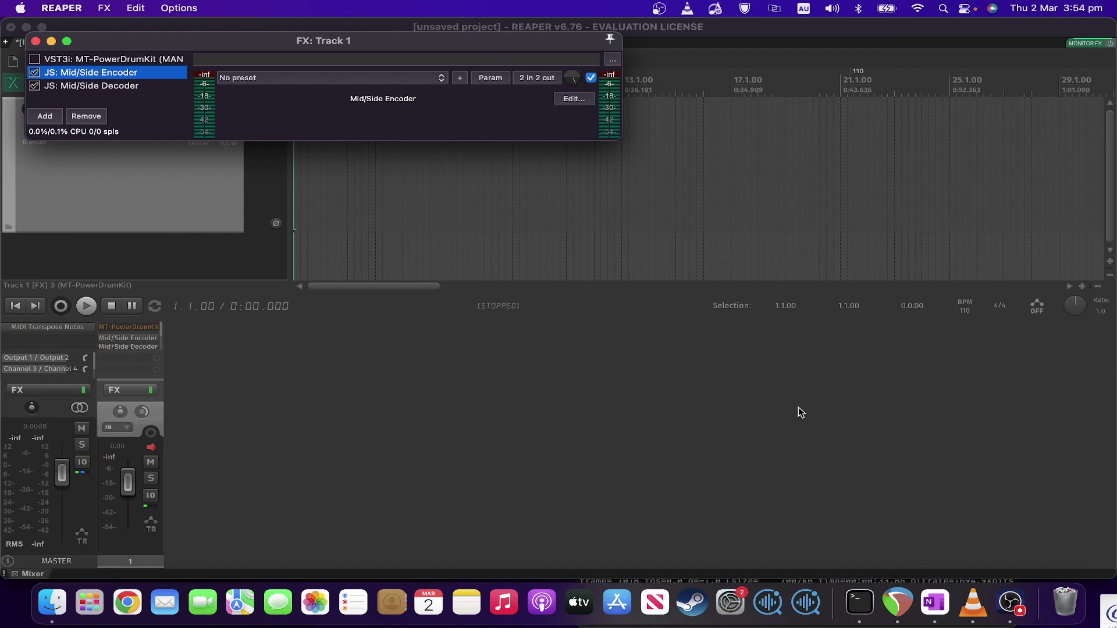
pyautogui.press('Down')
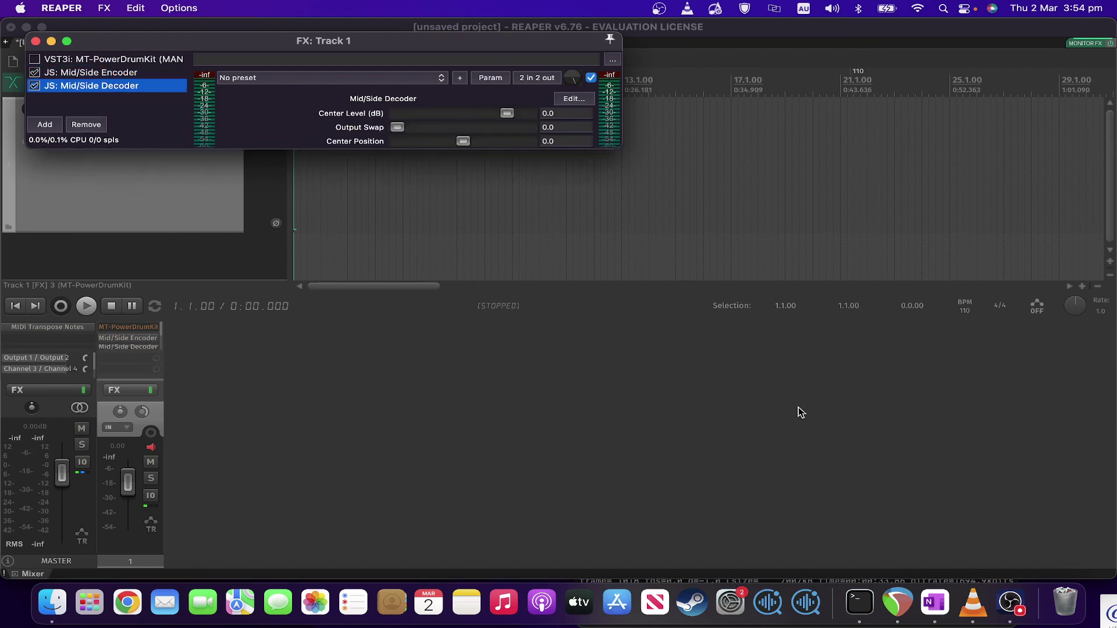
pyautogui.press('Up')
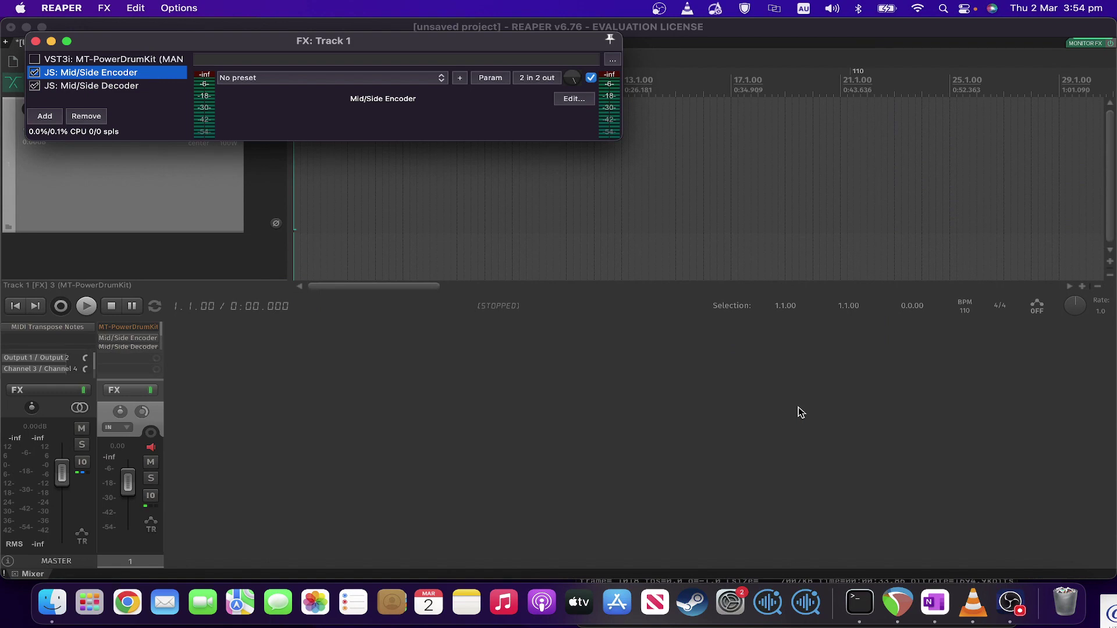
pyautogui.press('Down')
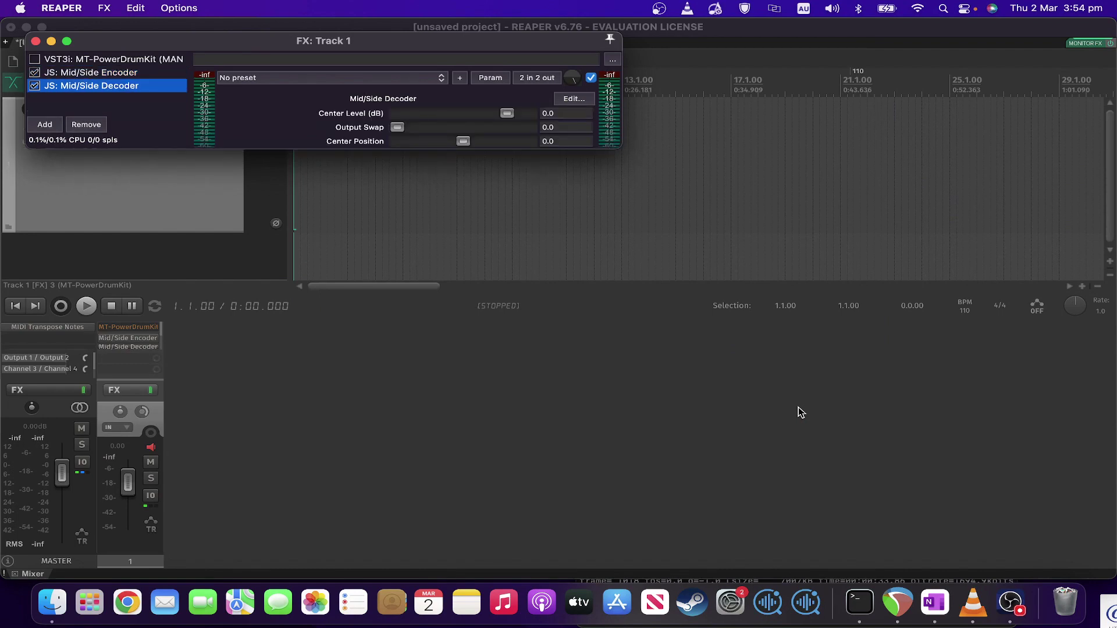
# - Audition MT-PowerDrumKit through the mid/side chain, toggling the Mid/Side Decoder's bypass for comparison, and bypass the drum kit again
pyautogui.press('Up')
pyautogui.press('Up')
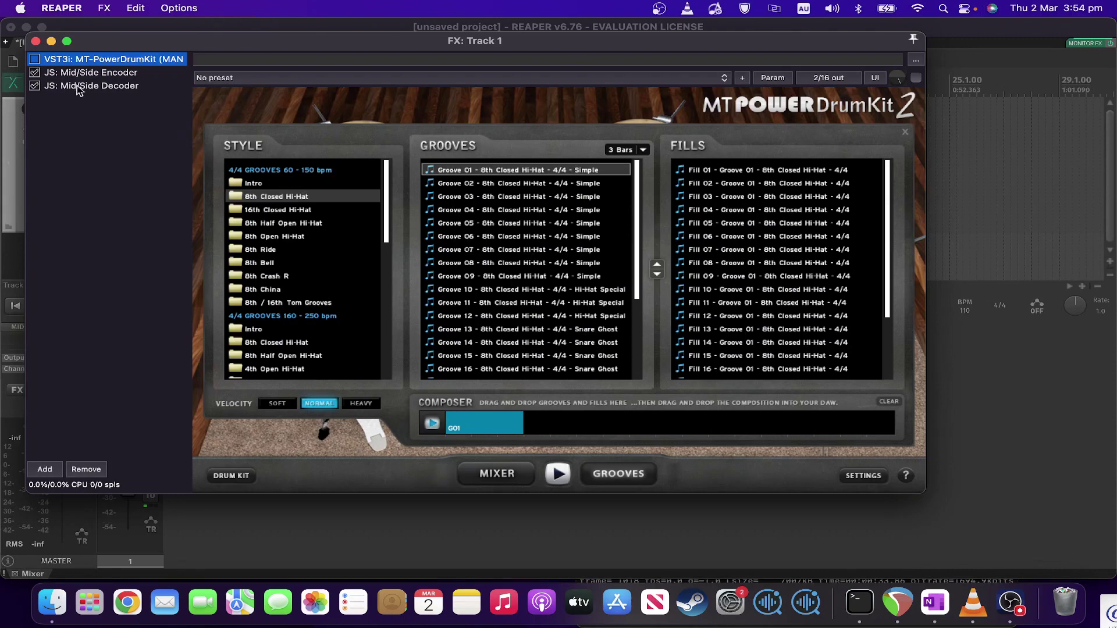
pyautogui.click(34, 60)
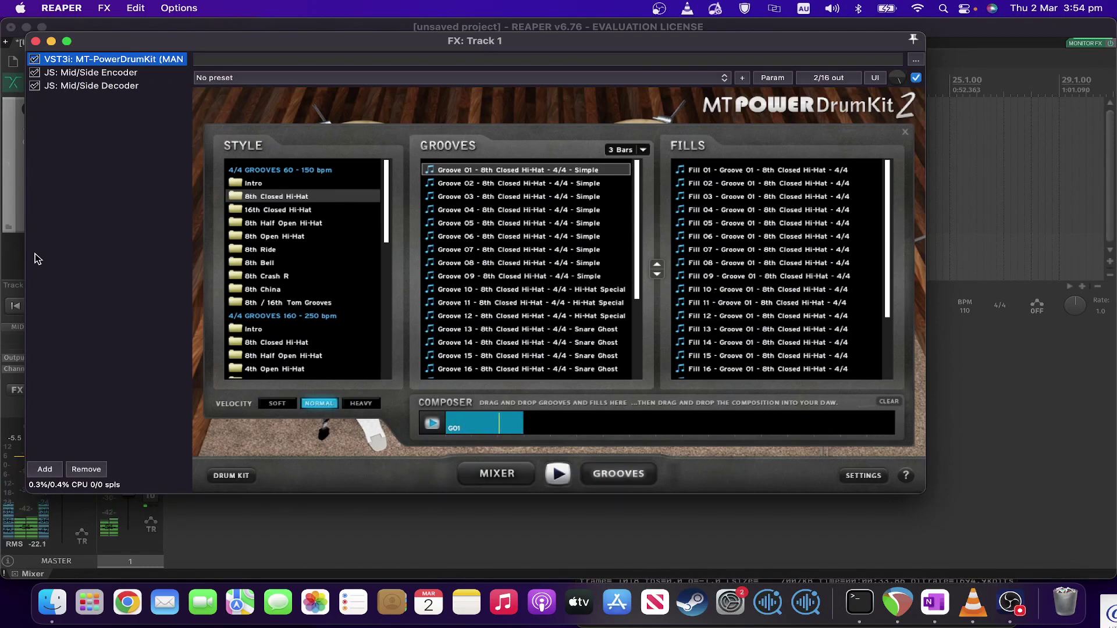
pyautogui.click(34, 87)
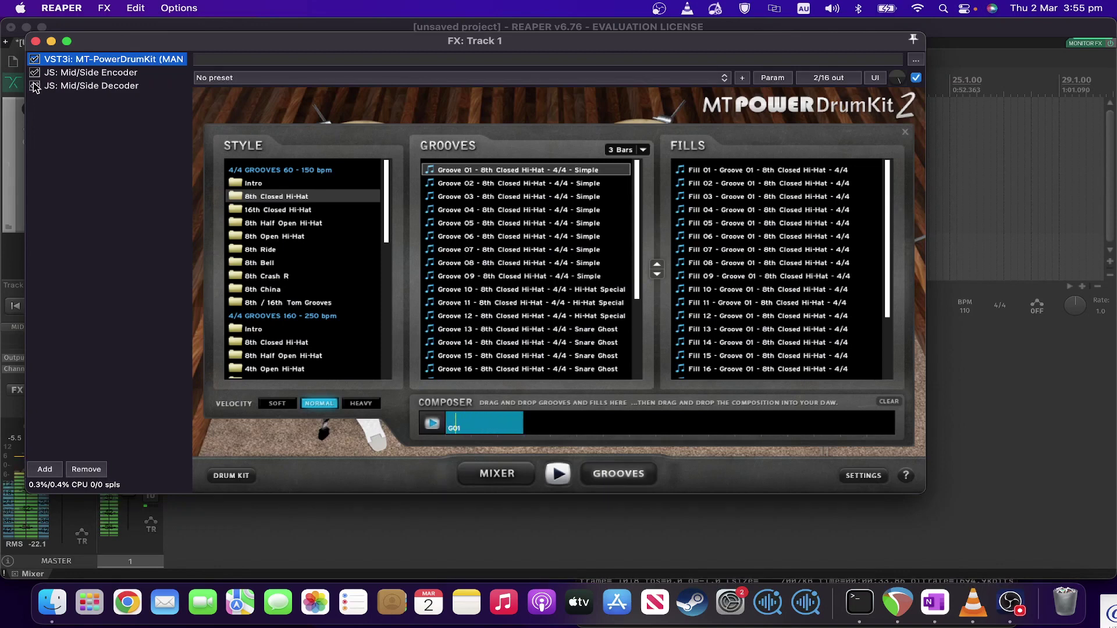
pyautogui.click(35, 86)
pyautogui.click(84, 72)
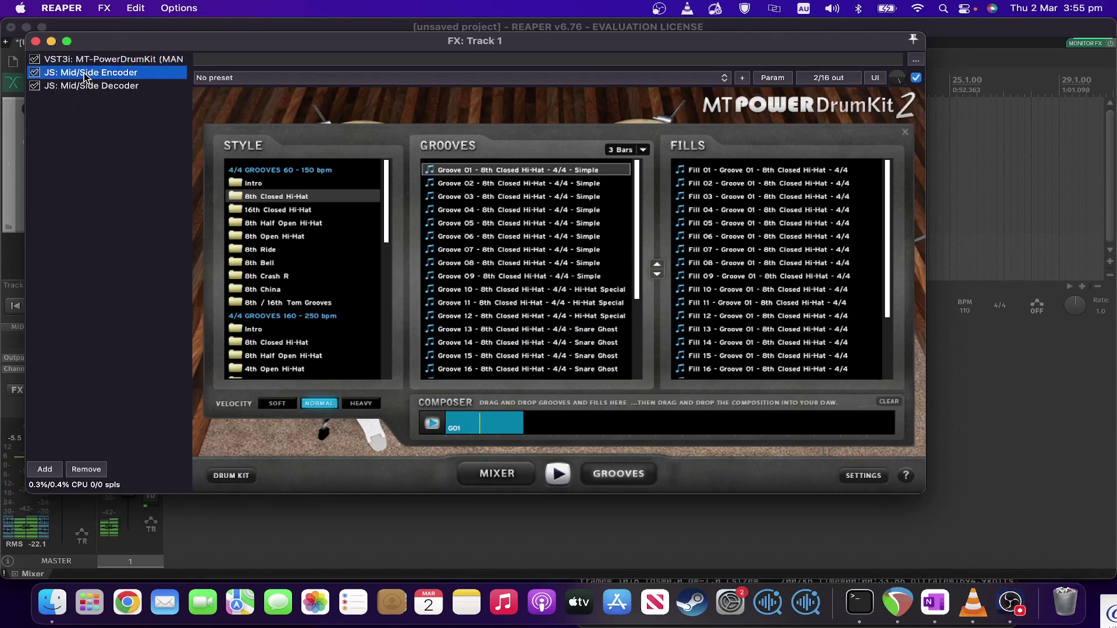
pyautogui.click(35, 60)
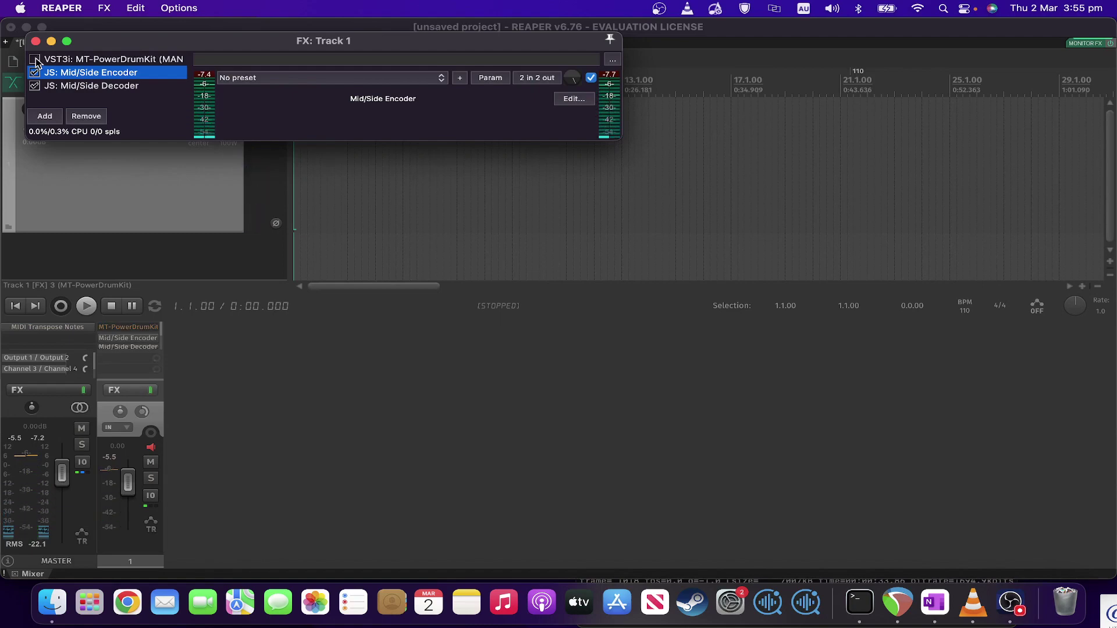
# - With the drum kit enabled, try the Mid/Side Decoder's Output Swap at 1.0 and return it to 0.0
pyautogui.click(81, 87)
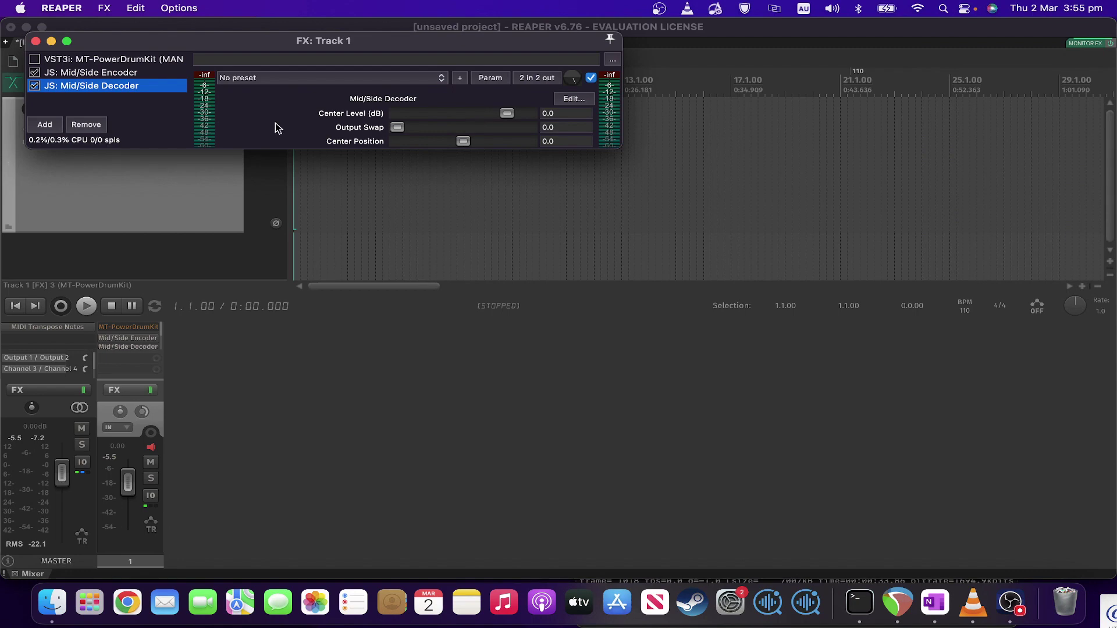
pyautogui.click(34, 61)
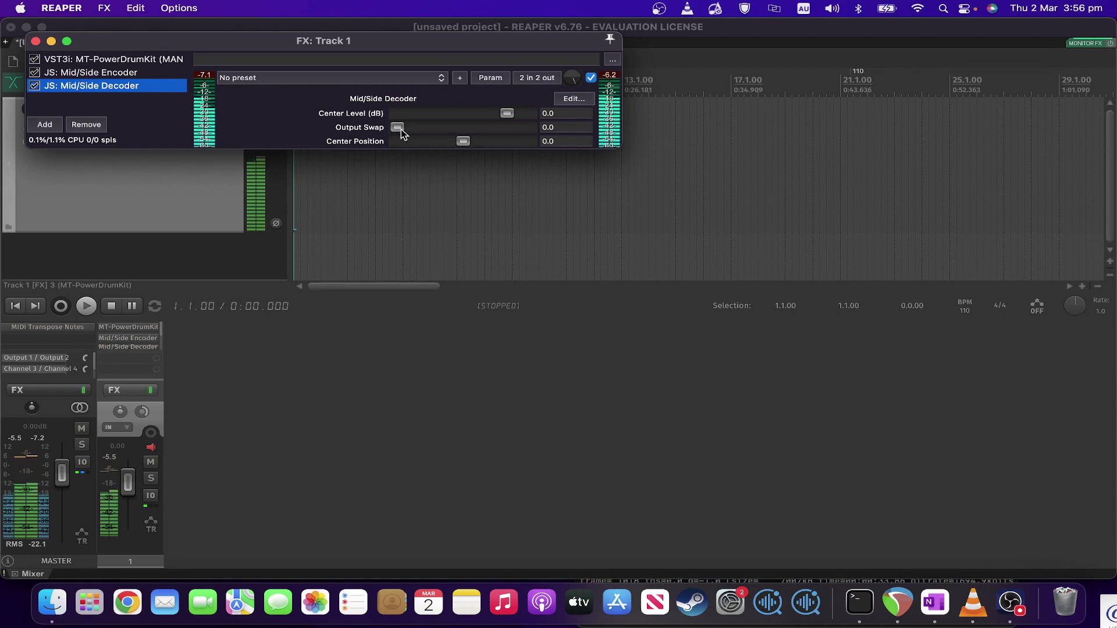
pyautogui.click(442, 137)
pyautogui.click(528, 128)
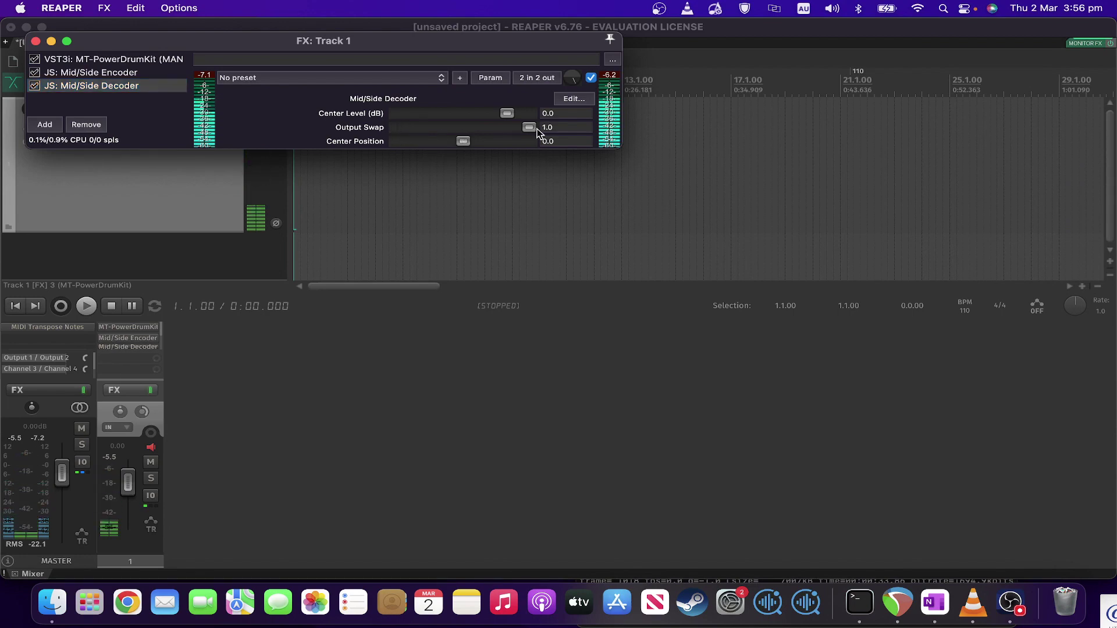
pyautogui.click(396, 130)
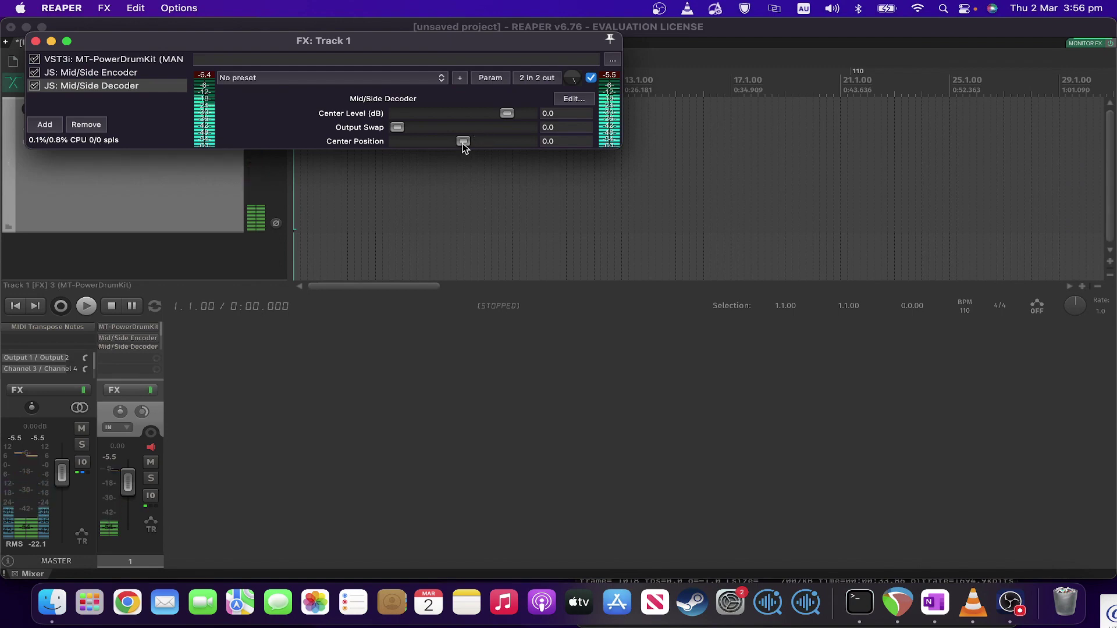
# - Try the decoder's Center Position at 1.0 and Center Level between -37.0 and 2.0 dB, resetting each to 0.0
pyautogui.moveTo(464, 147); pyautogui.dragTo(546, 142)
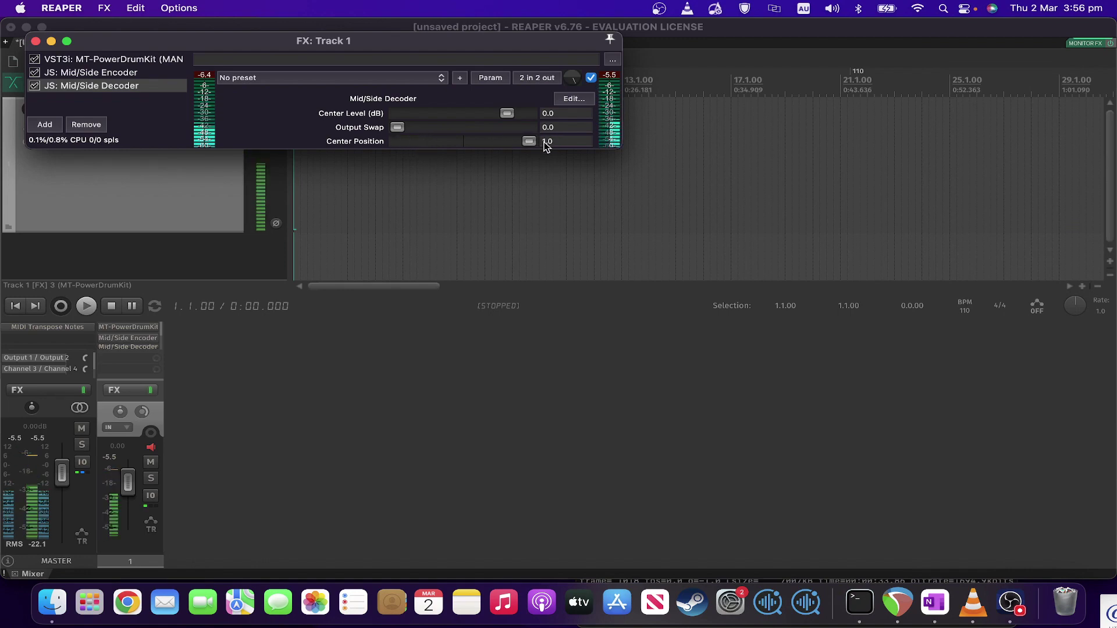
pyautogui.doubleClick(532, 141)
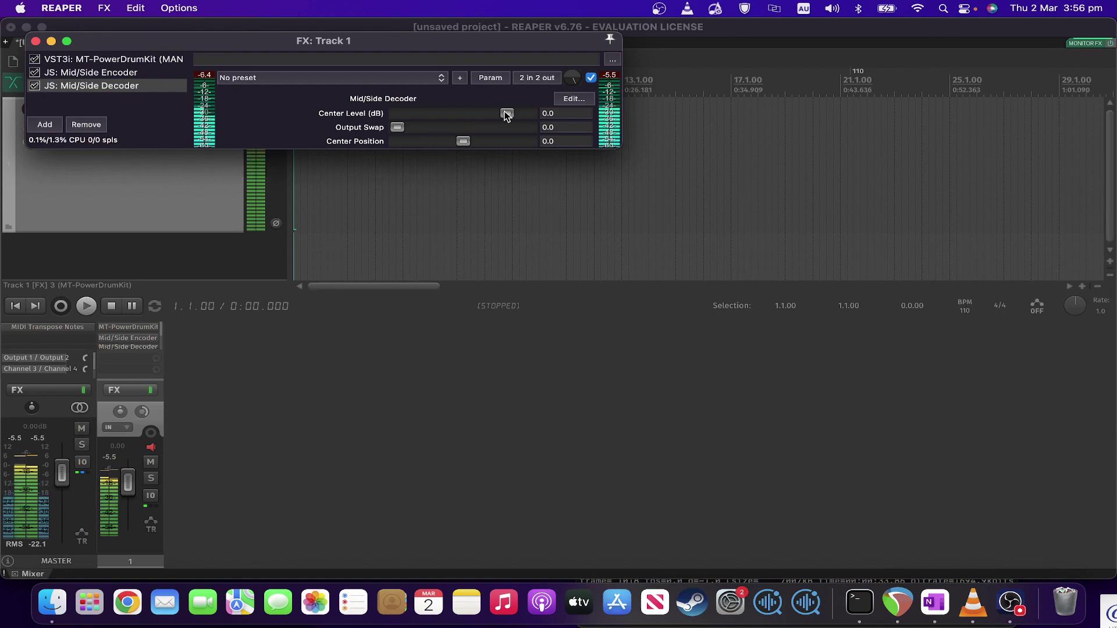
pyautogui.scroll(-3, 505, 115)
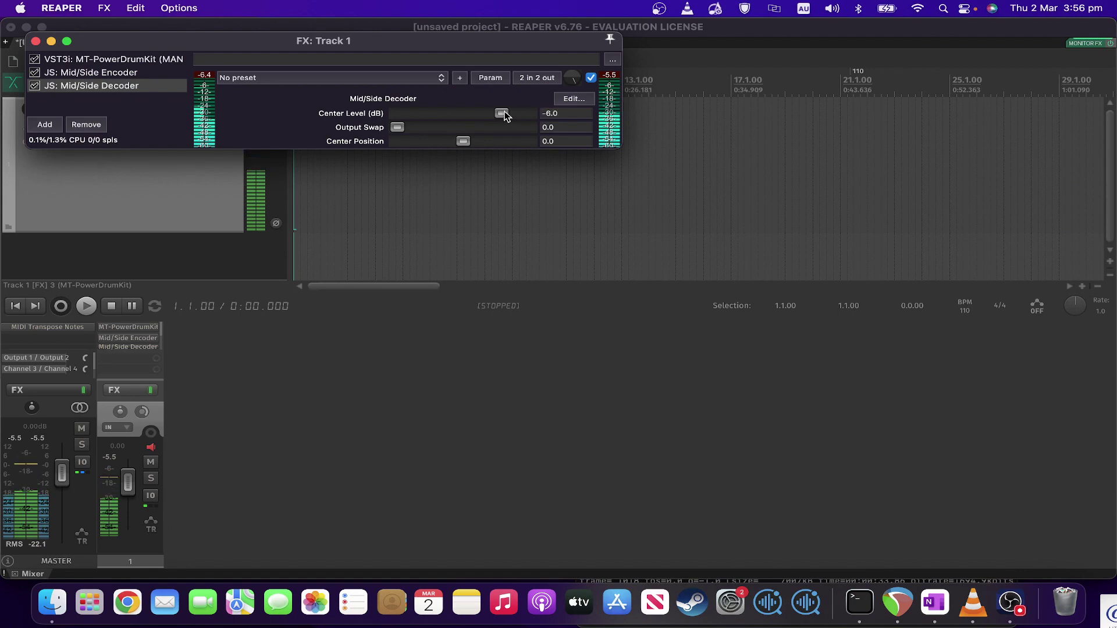
pyautogui.moveTo(506, 115); pyautogui.dragTo(474, 116)
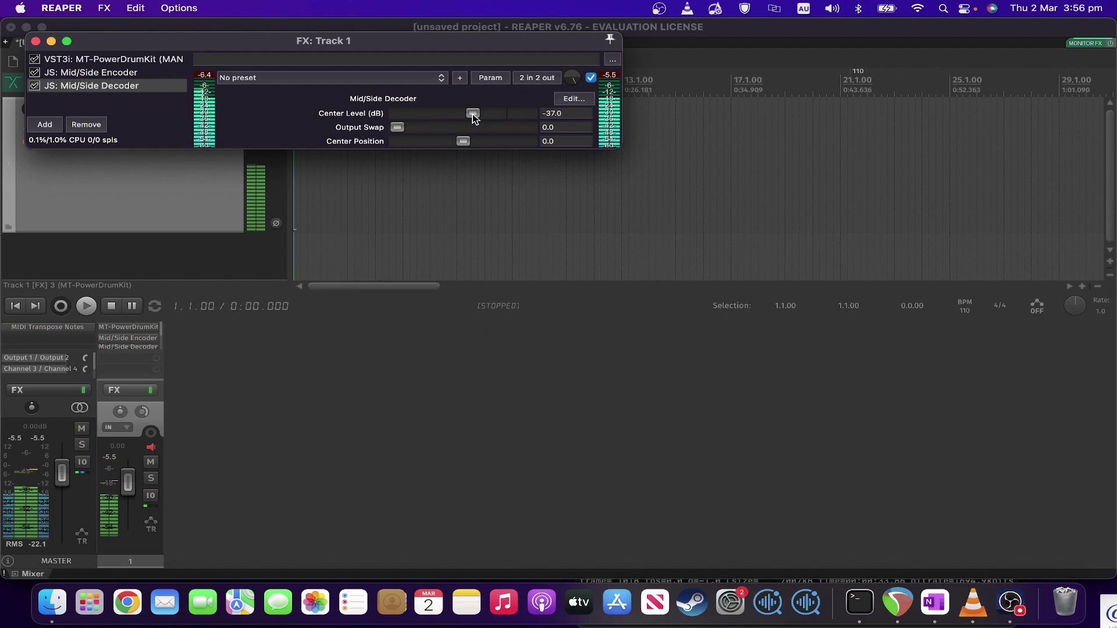
pyautogui.moveTo(474, 117); pyautogui.dragTo(510, 118)
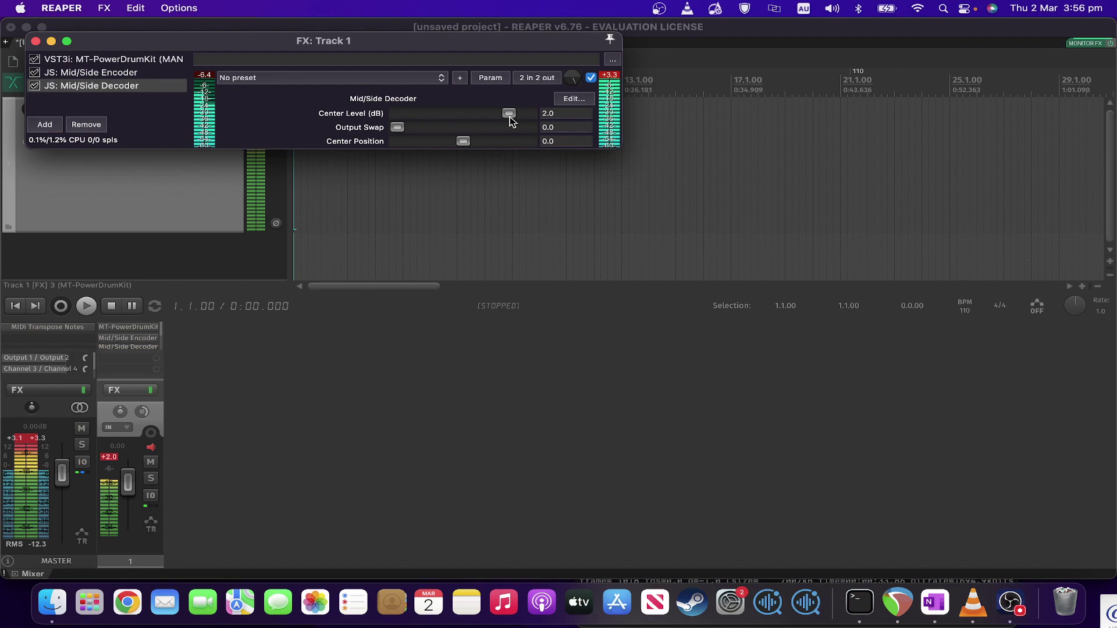
pyautogui.doubleClick(510, 114)
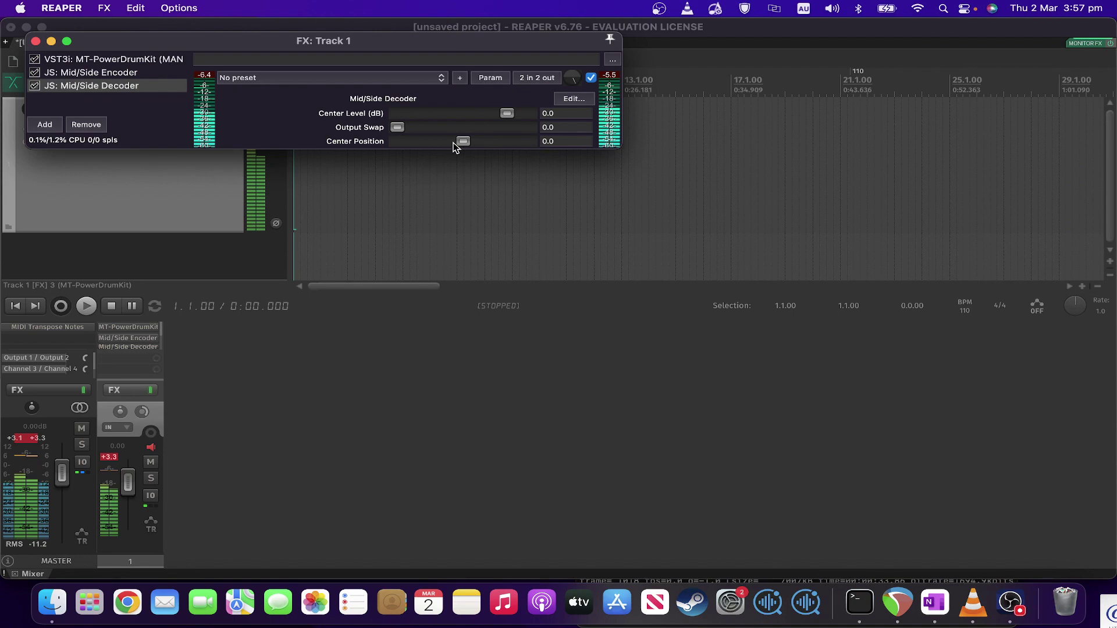
# - Bypass the drum kit and insert the JS: Distortion effect between the Mid/Side Encoder and Mid/Side Decoder
pyautogui.click(34, 59)
pyautogui.click(90, 72)
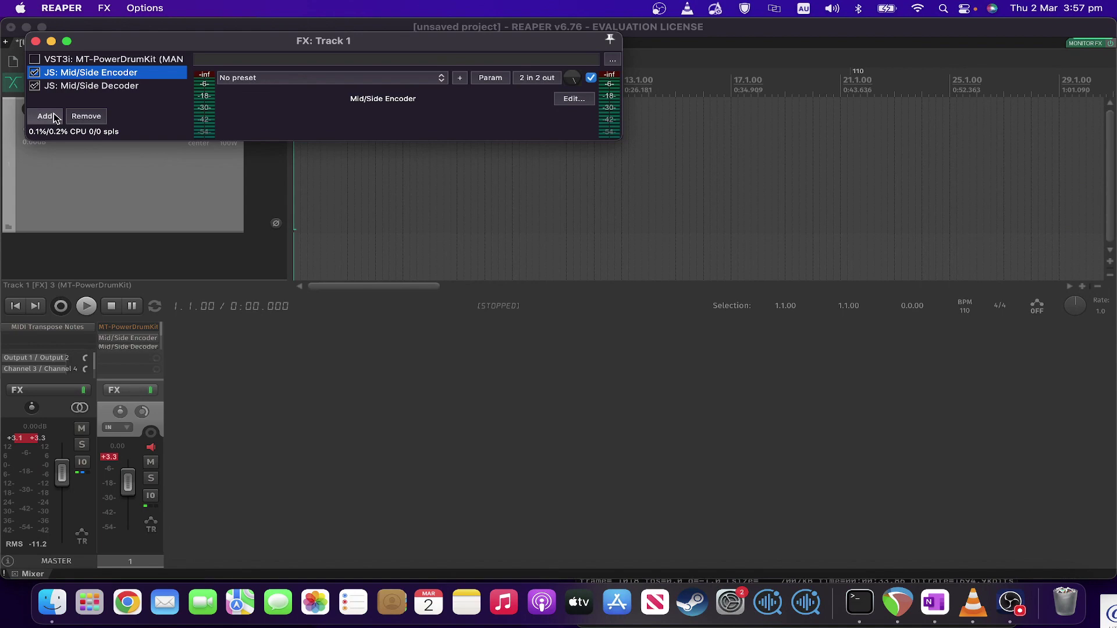
pyautogui.click(55, 118)
pyautogui.write('s')
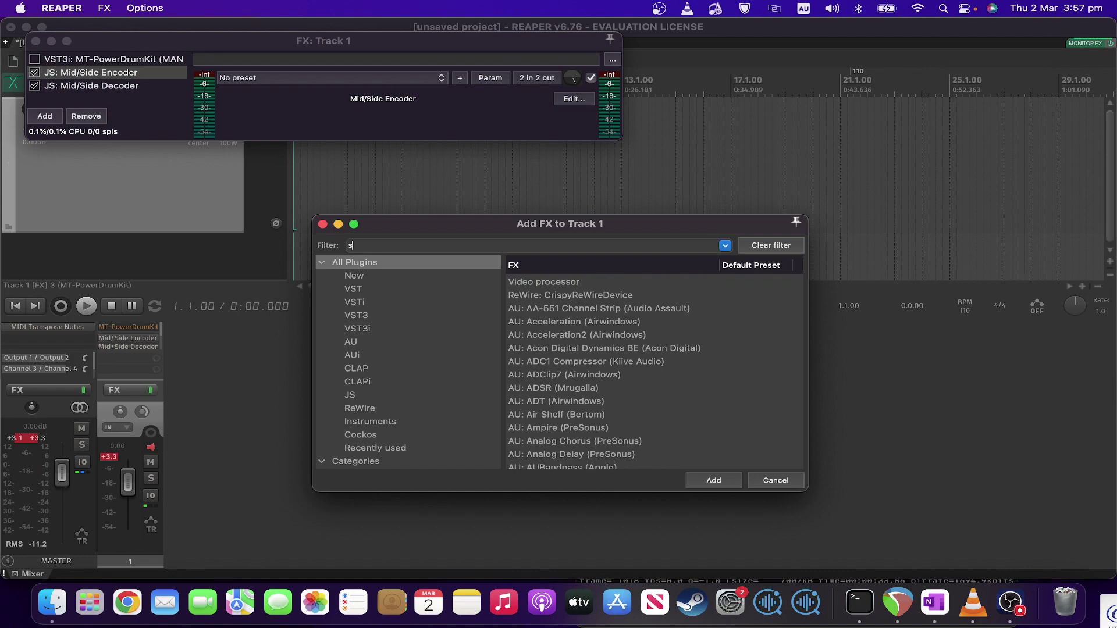
pyautogui.write('distor')
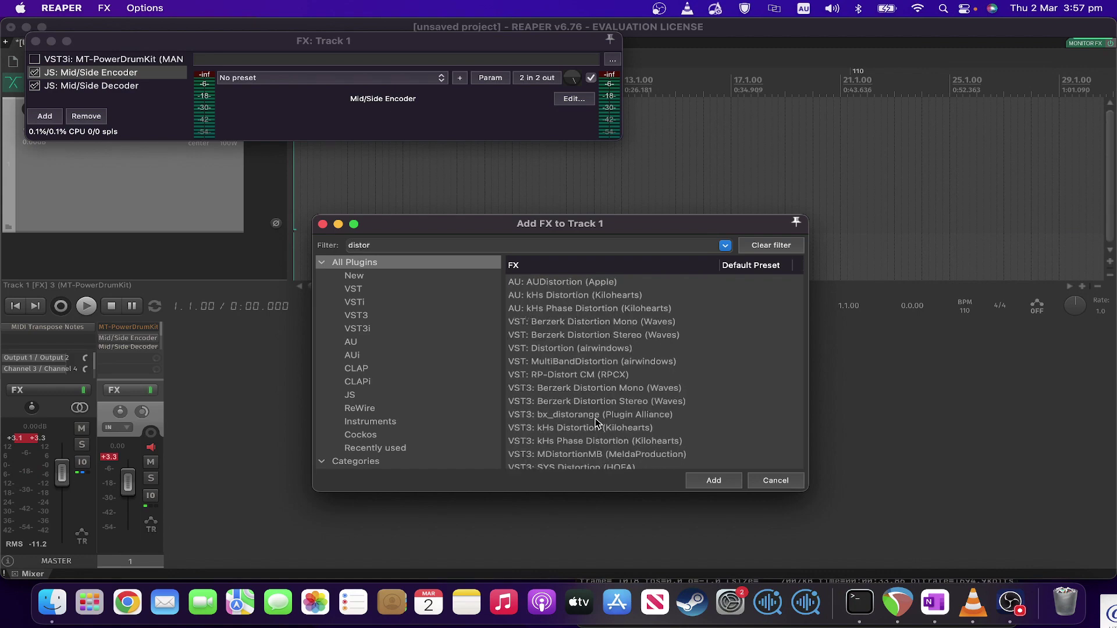
pyautogui.scroll(-3, 590, 415)
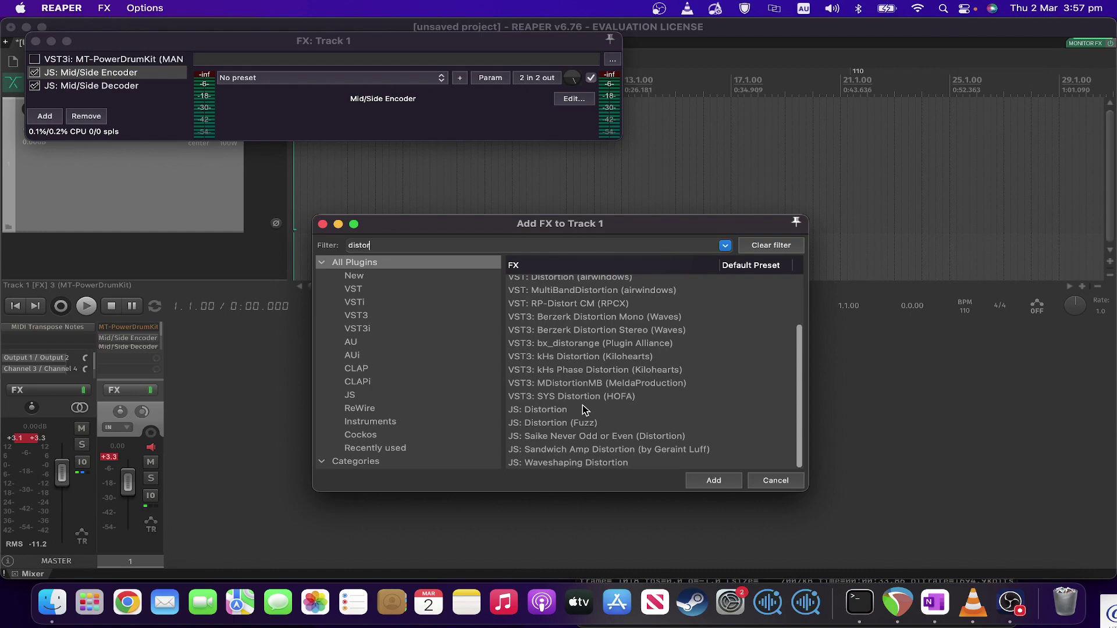
pyautogui.doubleClick(582, 405)
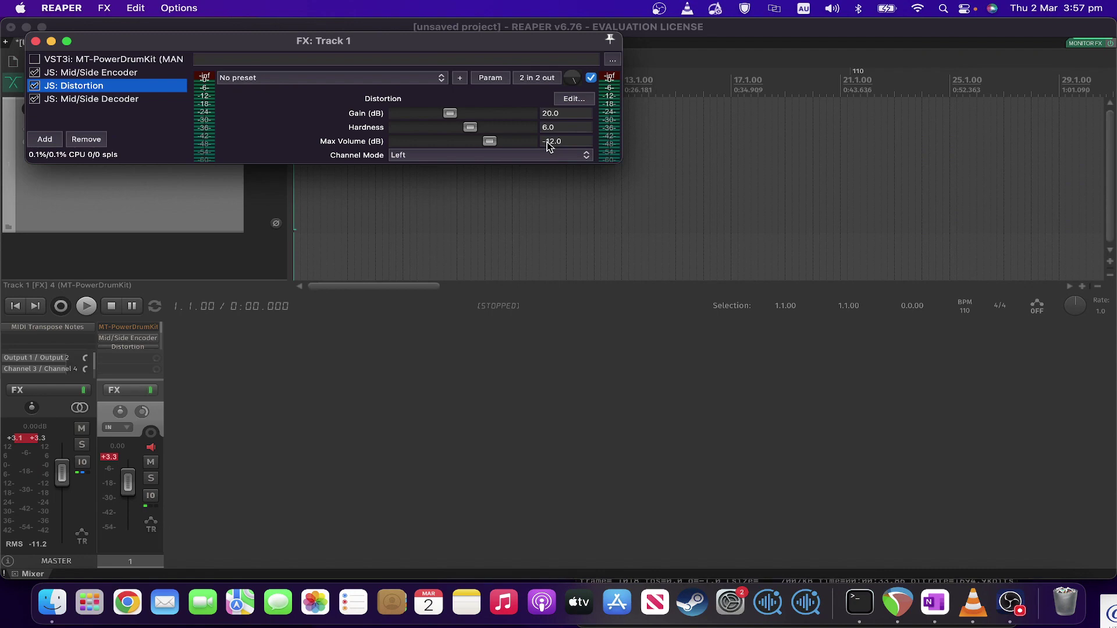
# - Check the Distortion effect's pin routing and set its Gain to 4.0 dB
pyautogui.click(538, 76)
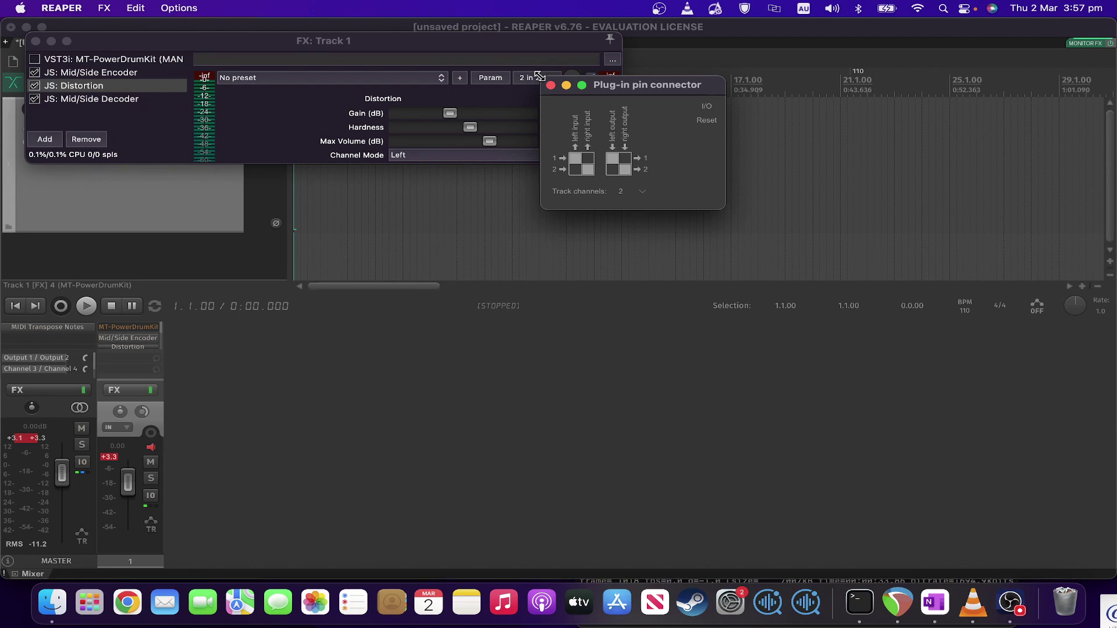
pyautogui.click(538, 77)
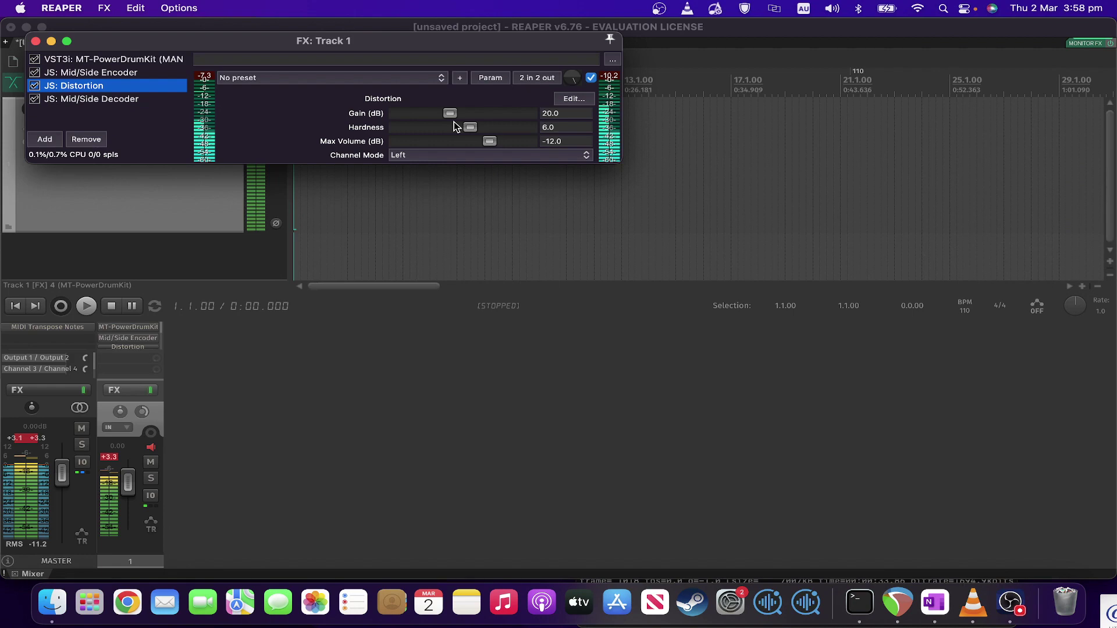
pyautogui.moveTo(451, 113); pyautogui.dragTo(433, 115)
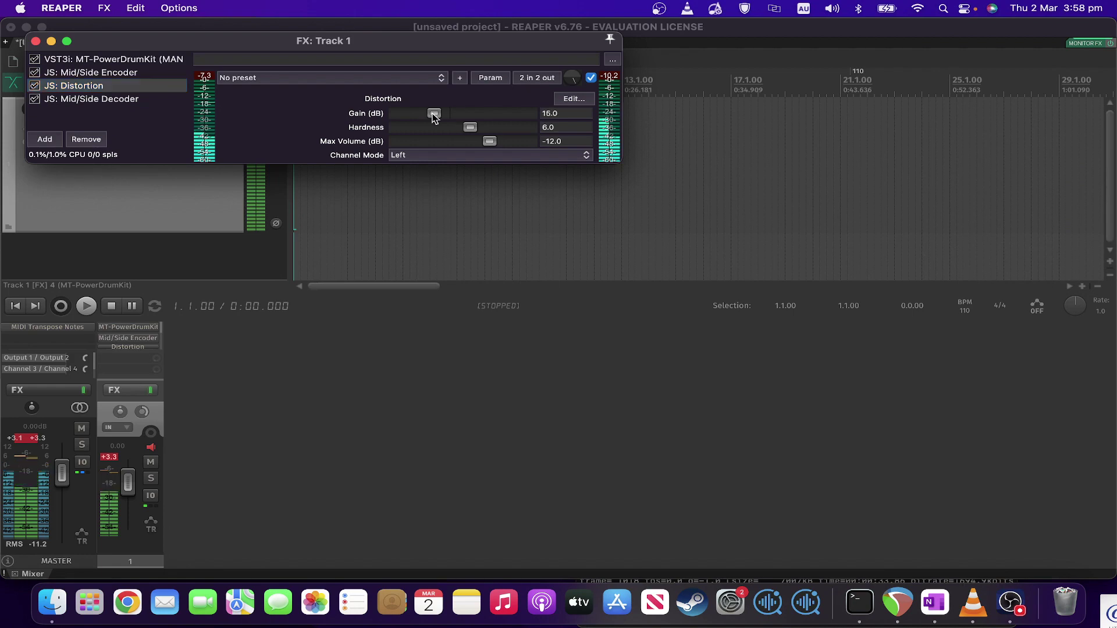
pyautogui.moveTo(433, 115); pyautogui.dragTo(408, 113)
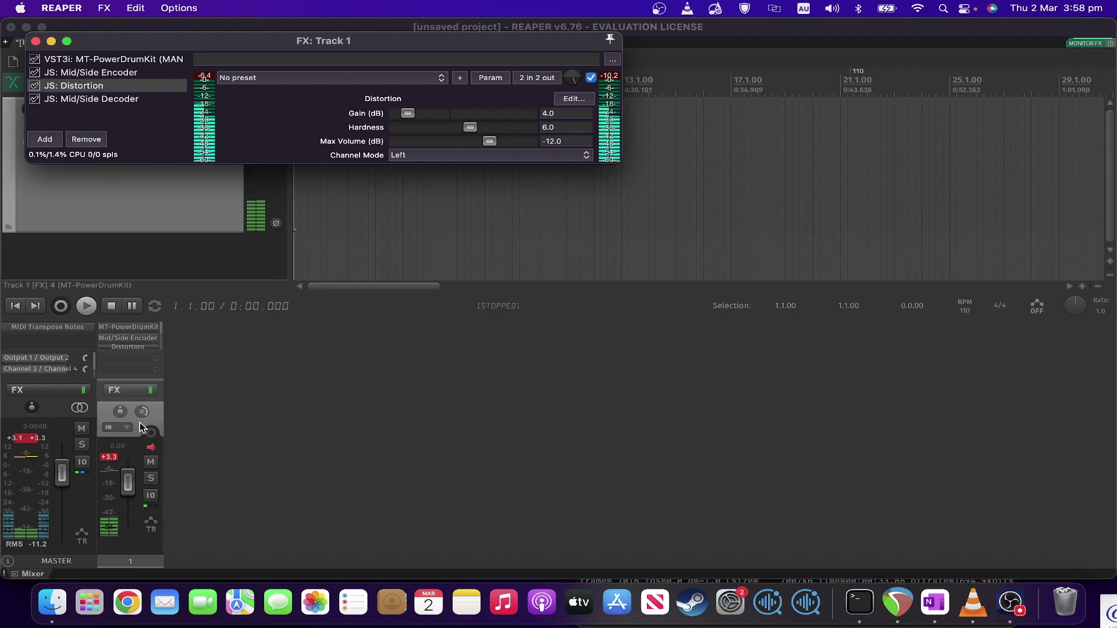
# - Reset the master track's peak readout and set the Distortion effect's Hardness to 9.0
pyautogui.click(33, 441)
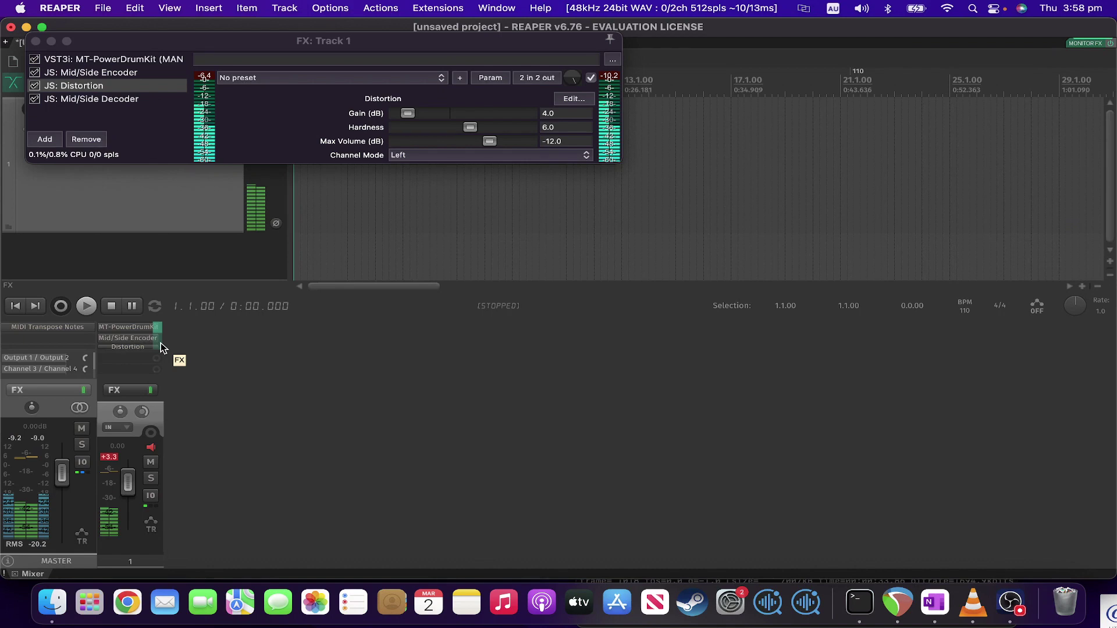
pyautogui.click(35, 88)
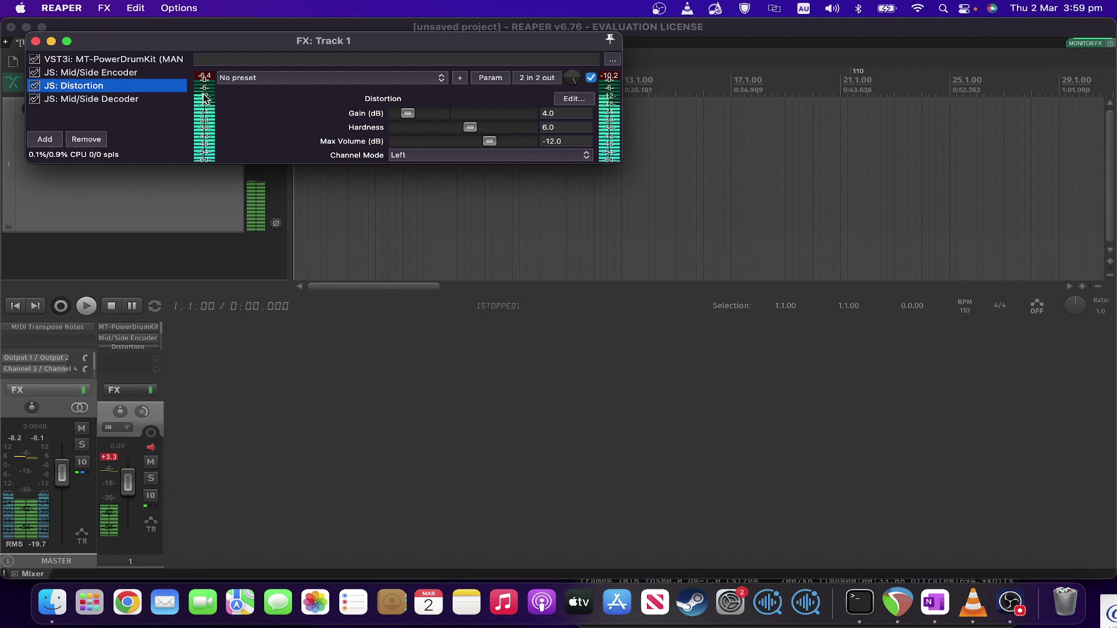
pyautogui.click(472, 128)
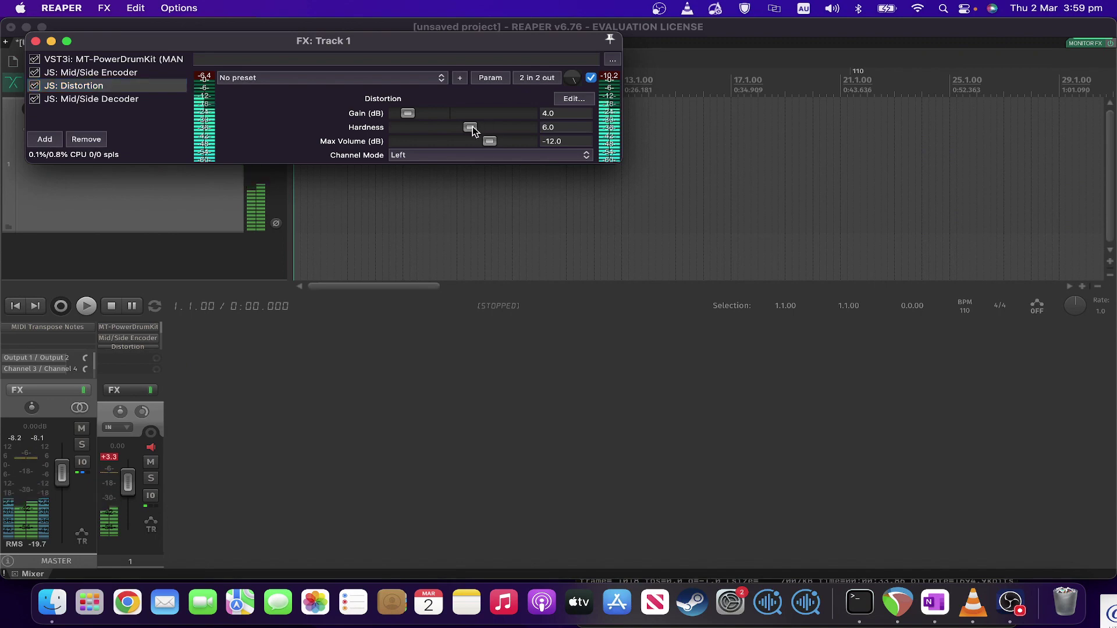
pyautogui.moveTo(472, 127); pyautogui.dragTo(526, 141)
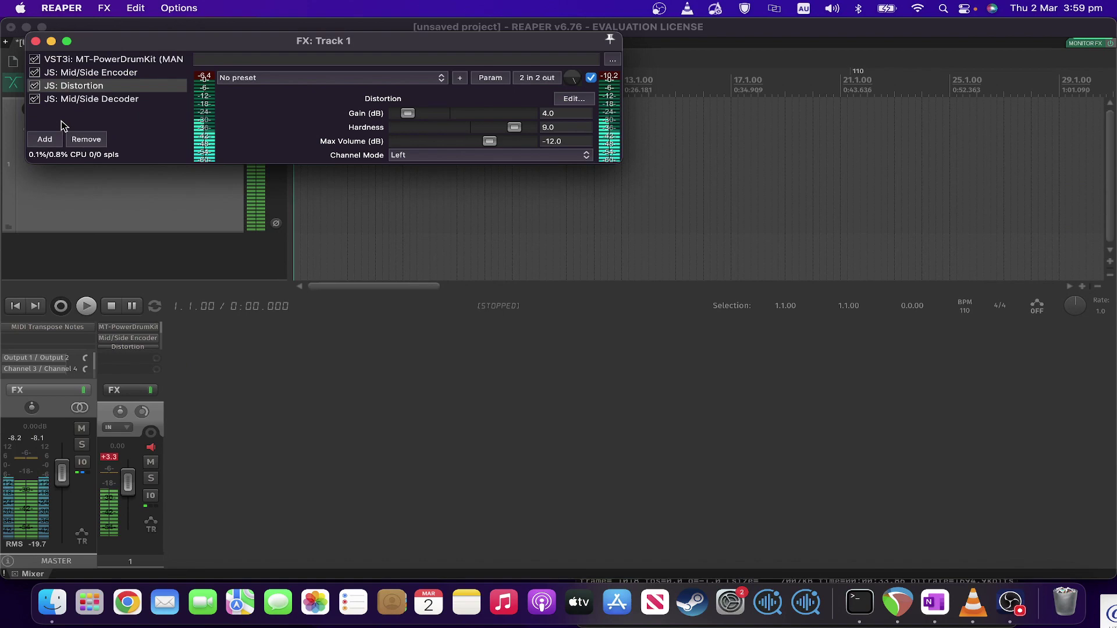
# - Compare the drums with Distortion bypassed and re-enabled, and bypass MT-PowerDrumKit
pyautogui.click(34, 86)
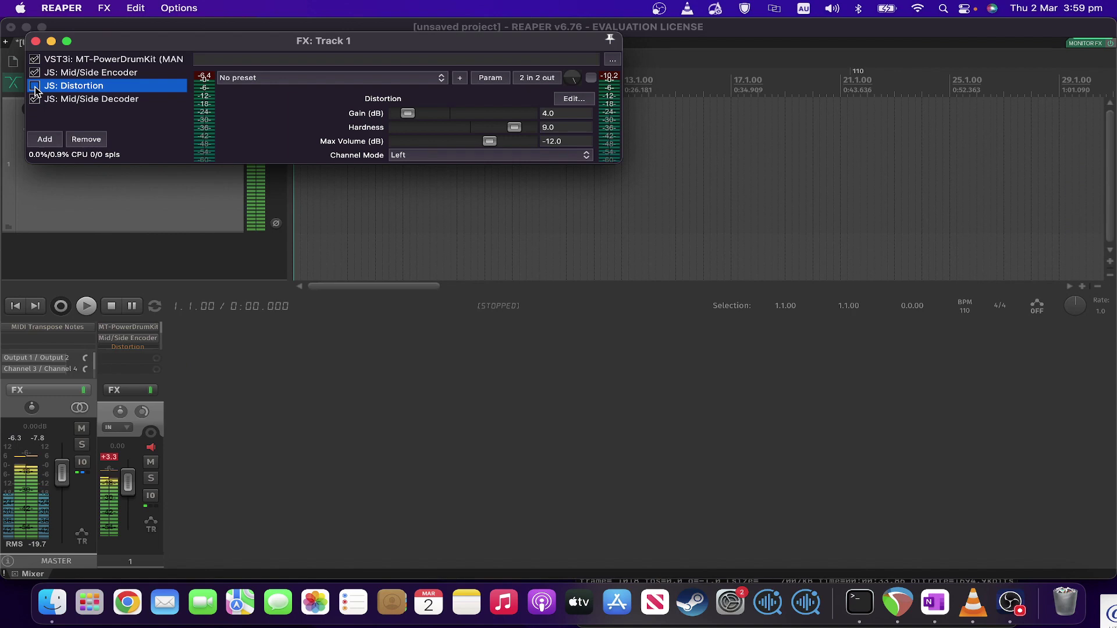
pyautogui.click(35, 86)
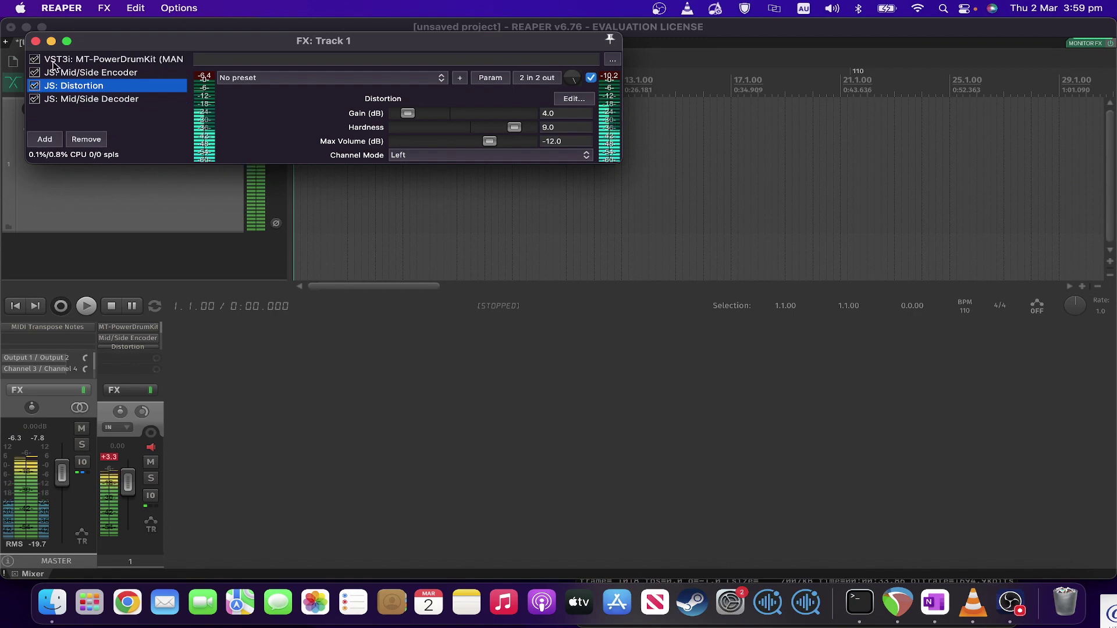
pyautogui.click(34, 60)
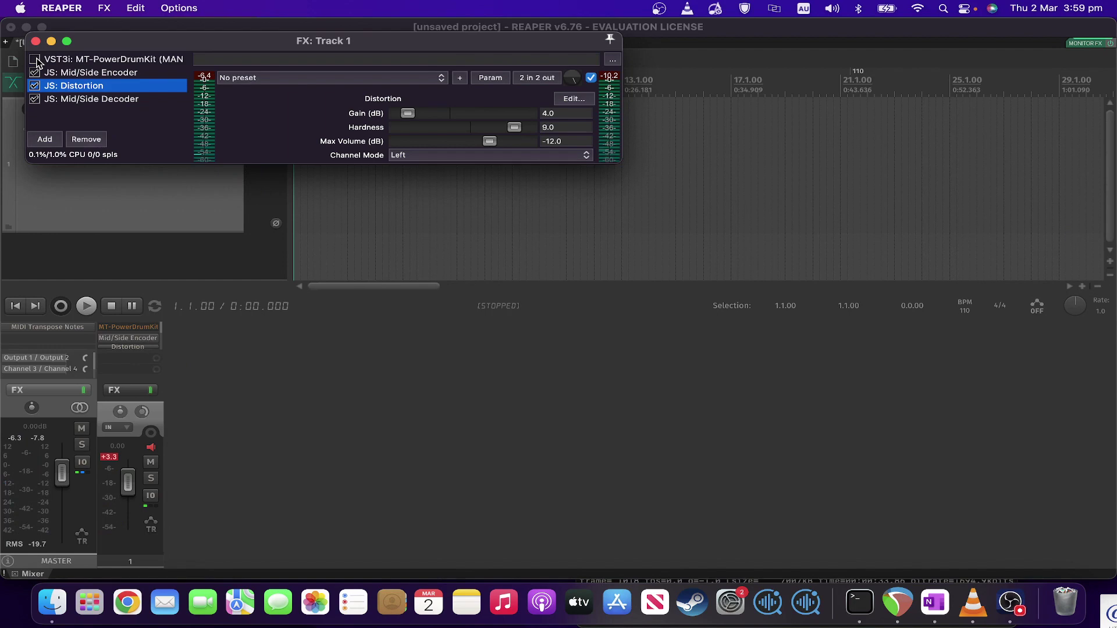